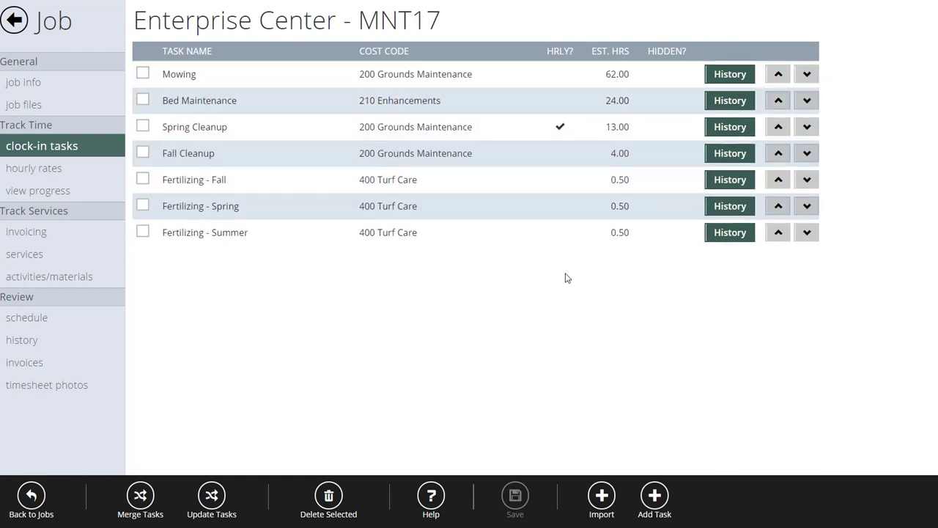
- Review the settings of the Spring Cleanup clock-in task, including its billing-by-the-hour option
{"action": "left_click", "coordinate": [533, 136]}
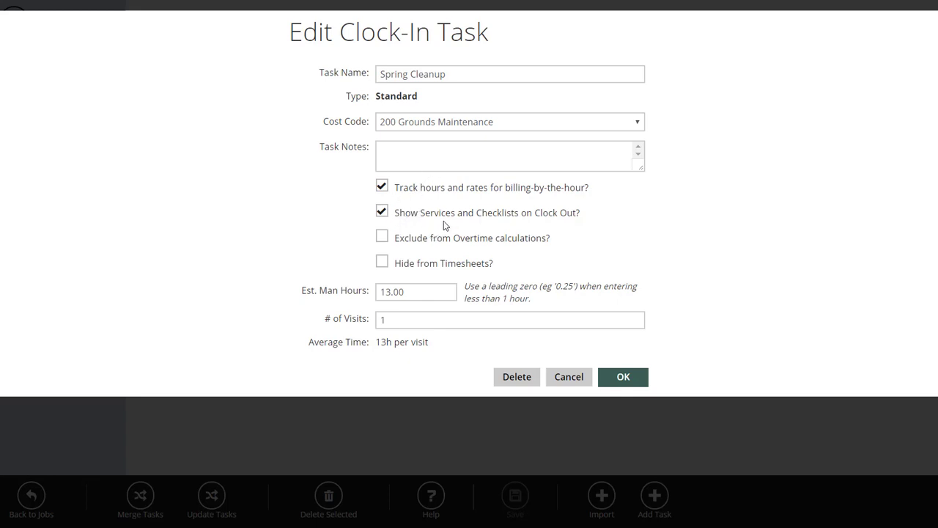
{"action": "left_click", "coordinate": [622, 377]}
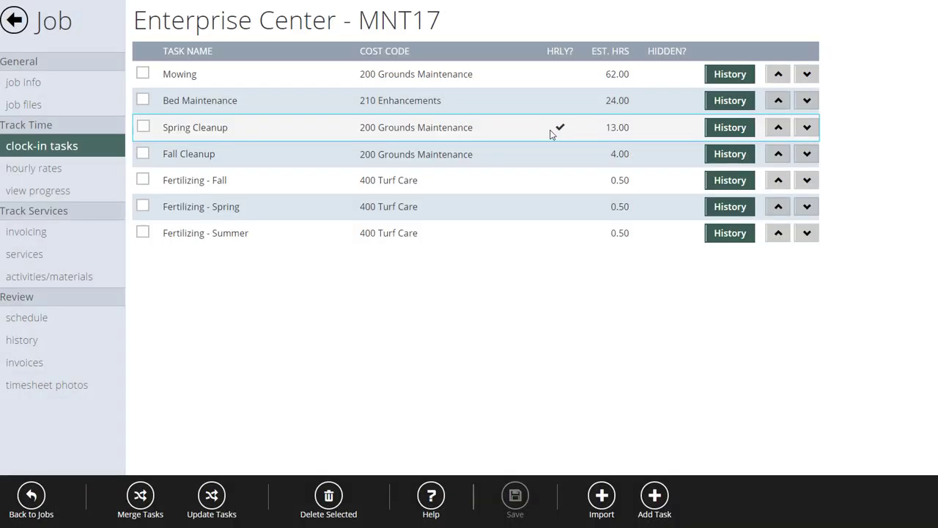
- Open the default rates that can be added to this job's hourly rates
{"action": "left_click", "coordinate": [34, 171]}
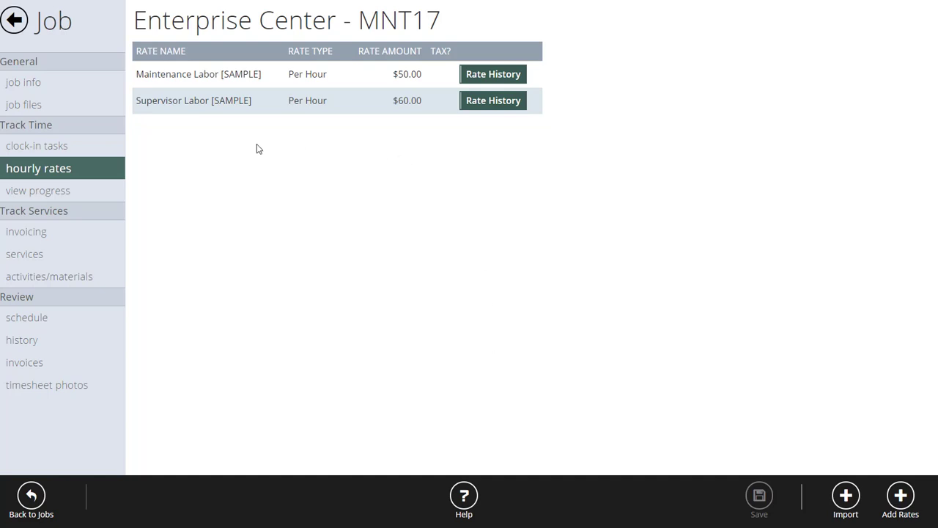
{"action": "left_click", "coordinate": [907, 505]}
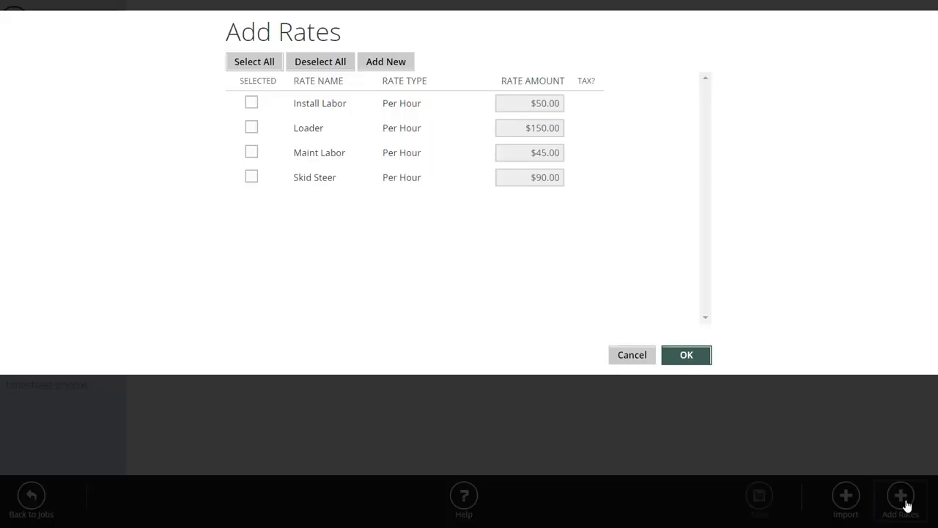
- Select the Install Labor rate, try an amount of $46.00 for it, and deselect it
{"action": "left_click", "coordinate": [252, 104]}
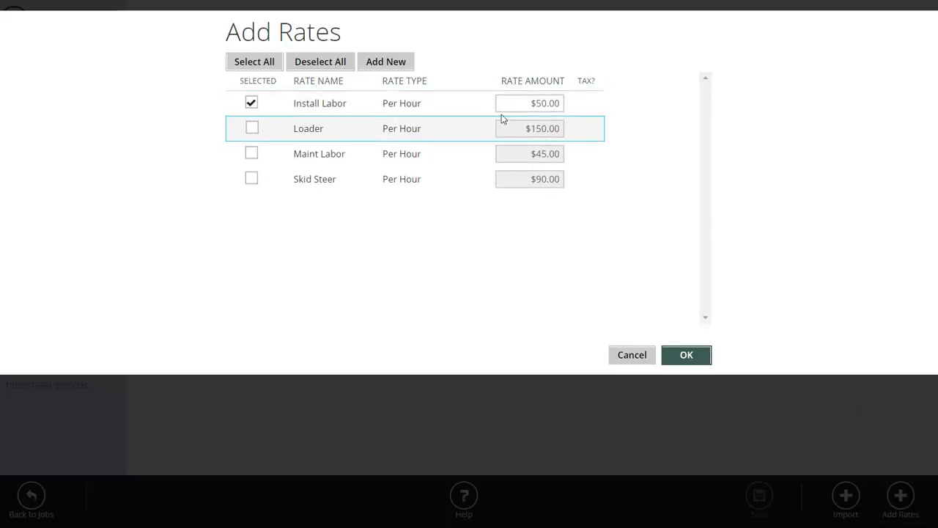
{"action": "left_click", "coordinate": [543, 103]}
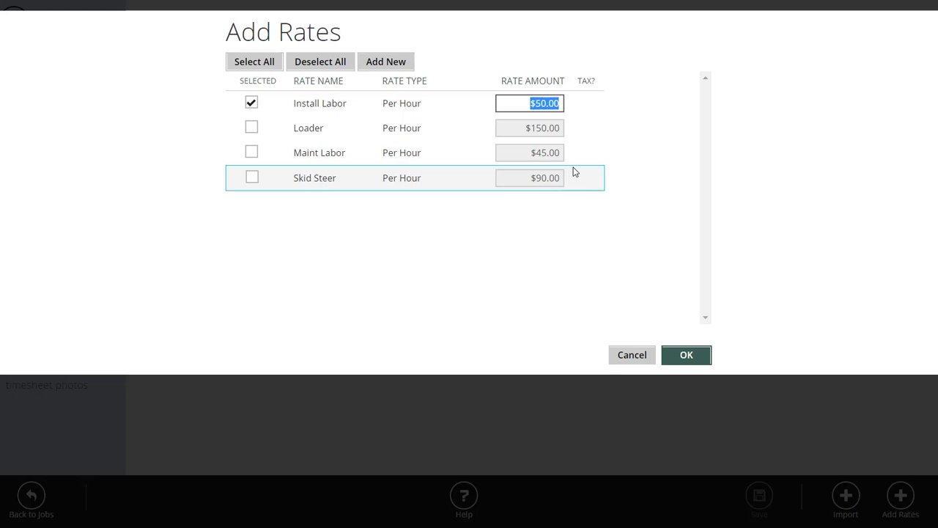
{"action": "type", "text": "46"}
{"action": "left_click", "coordinate": [496, 261]}
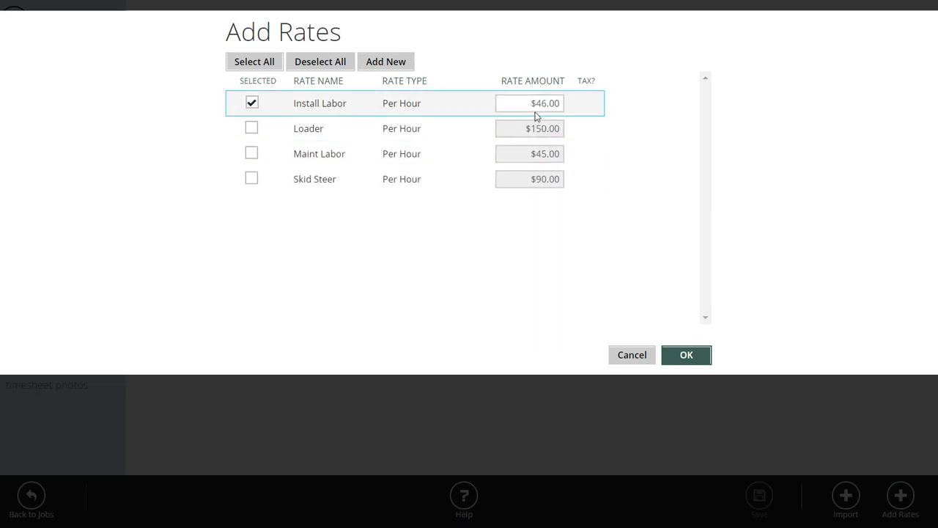
{"action": "left_click", "coordinate": [251, 103]}
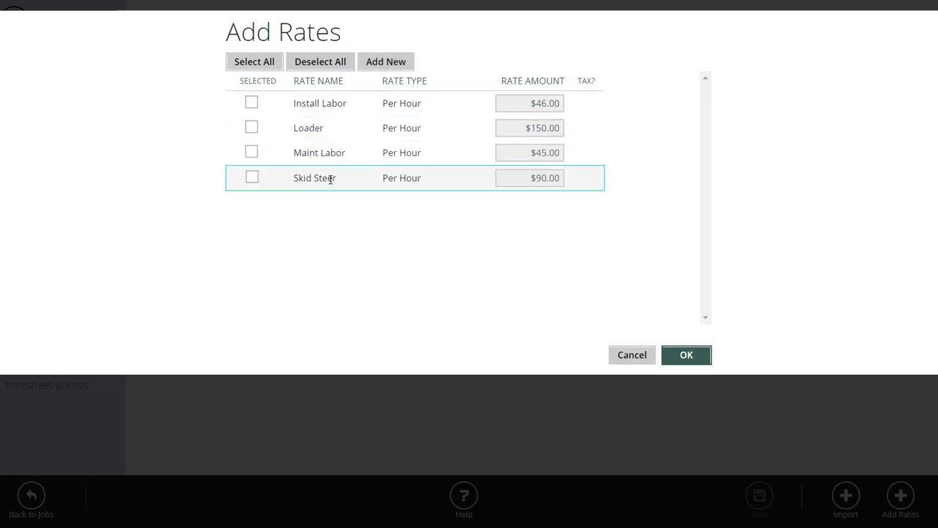
- Create a new per-hour default rate named Horticulturalist at $65.00 and add it to the job's hourly rates
{"action": "left_click", "coordinate": [398, 63]}
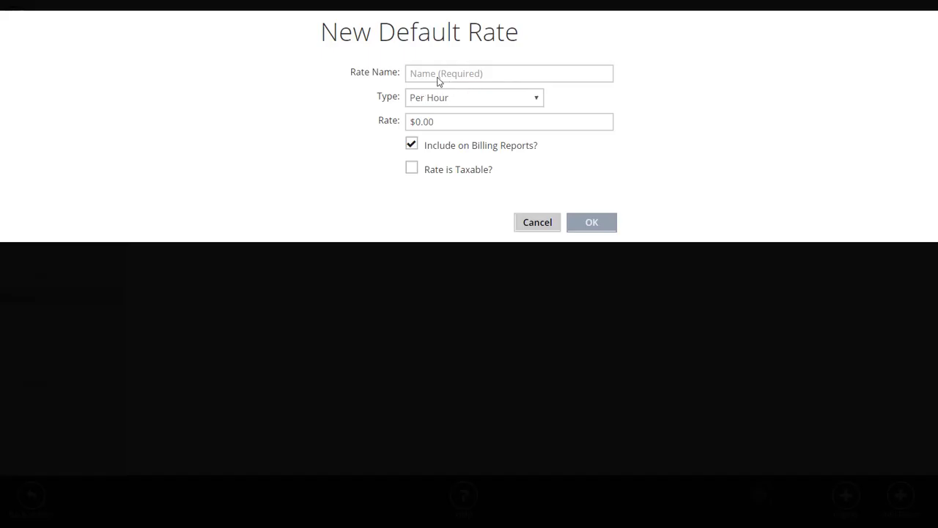
{"action": "left_click", "coordinate": [437, 75]}
{"action": "type", "text": "Horticu"}
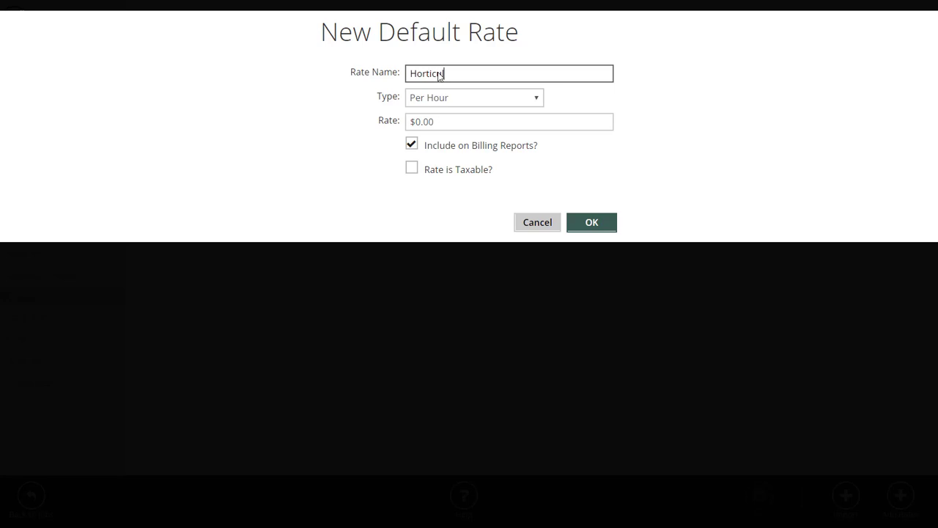
{"action": "type", "text": "lturalist"}
{"action": "left_click", "coordinate": [454, 103]}
{"action": "left_click", "coordinate": [419, 100]}
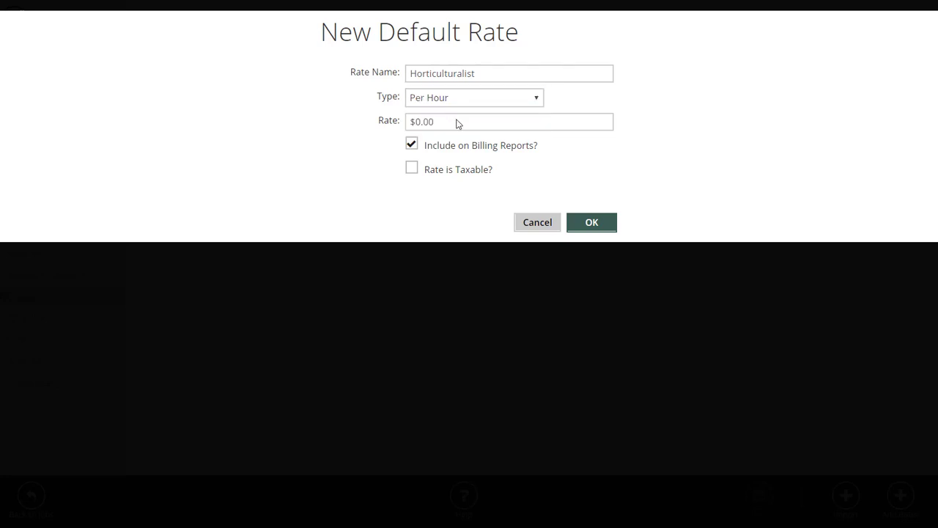
{"action": "left_click", "coordinate": [458, 124]}
{"action": "type", "text": "65"}
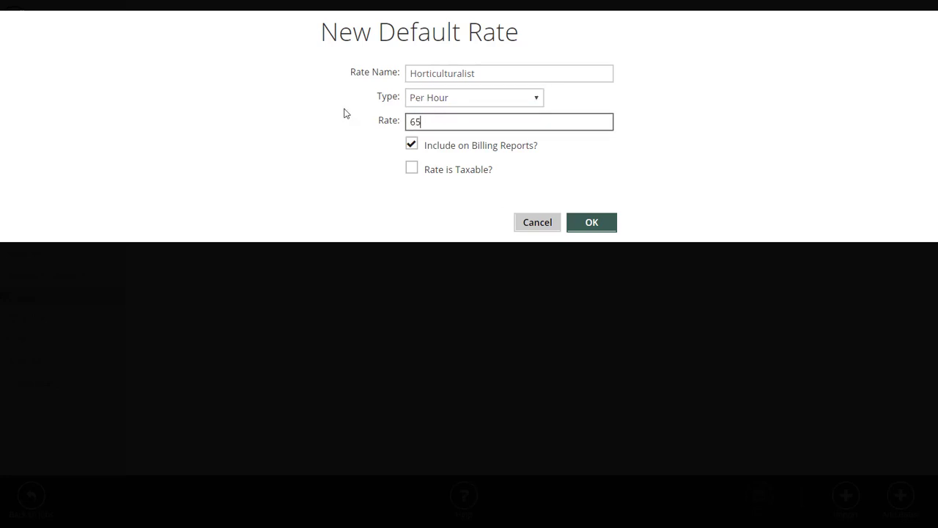
{"action": "left_click", "coordinate": [293, 145]}
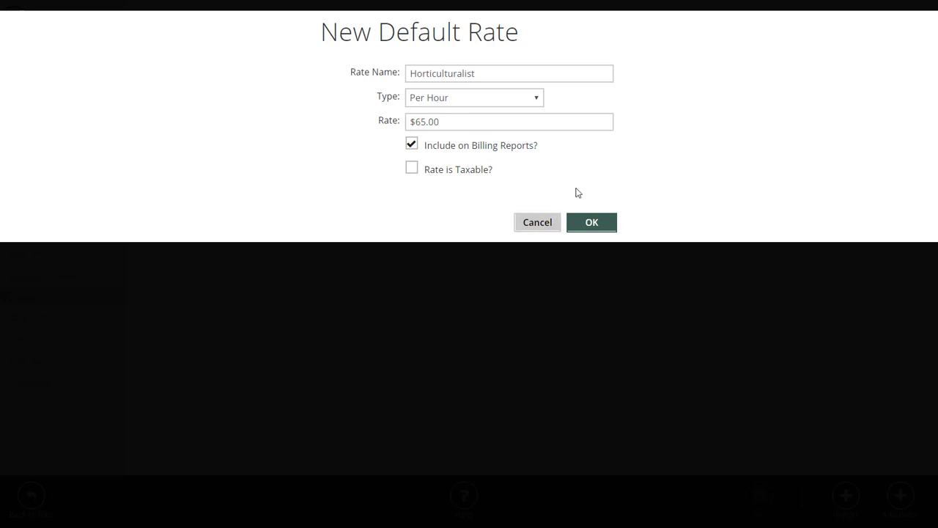
{"action": "left_click", "coordinate": [591, 223]}
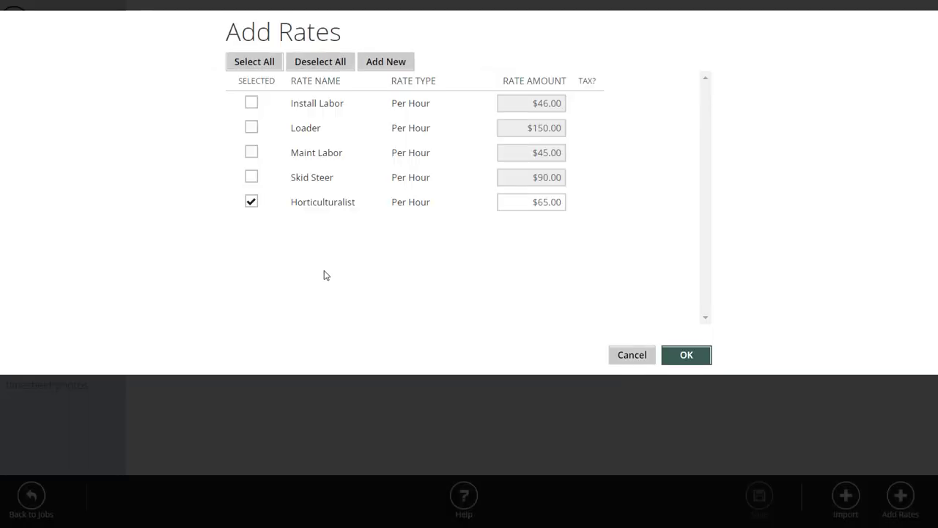
{"action": "left_click", "coordinate": [680, 356]}
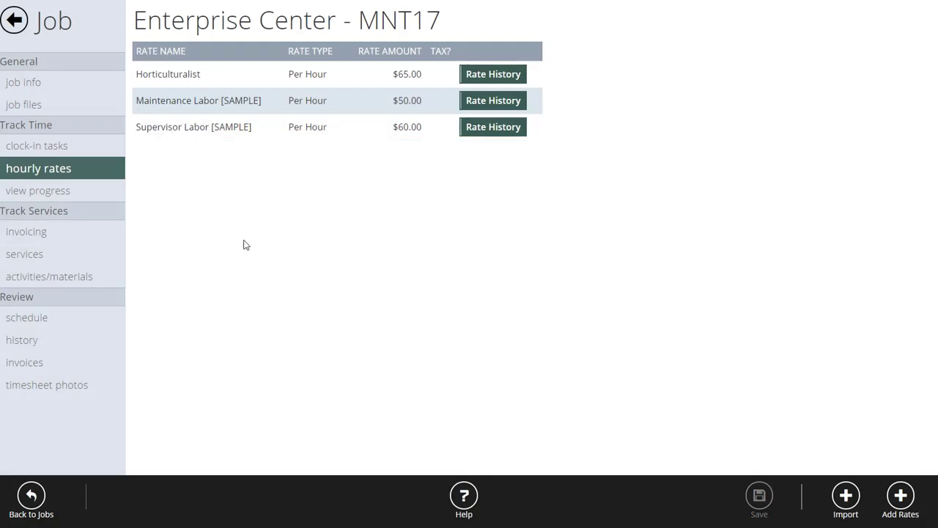
{"action": "left_click", "coordinate": [159, 71]}
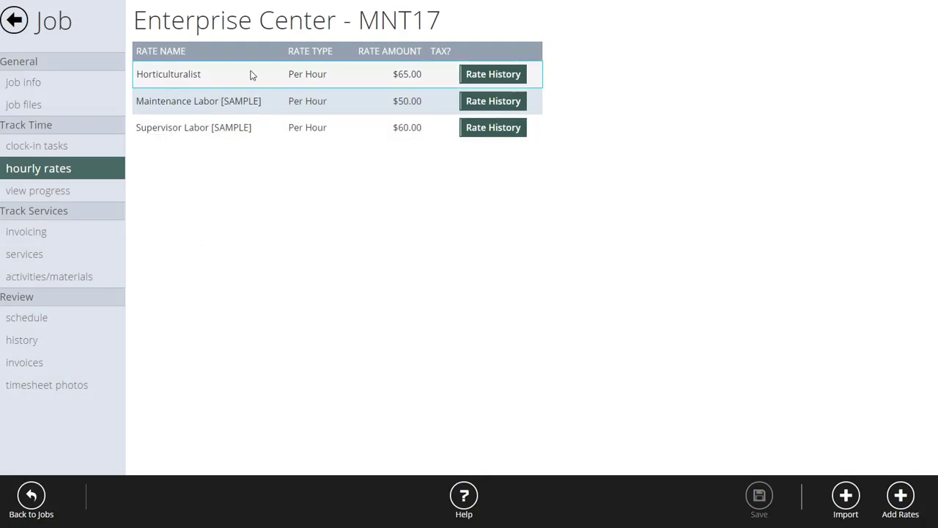
{"action": "left_click", "coordinate": [211, 111]}
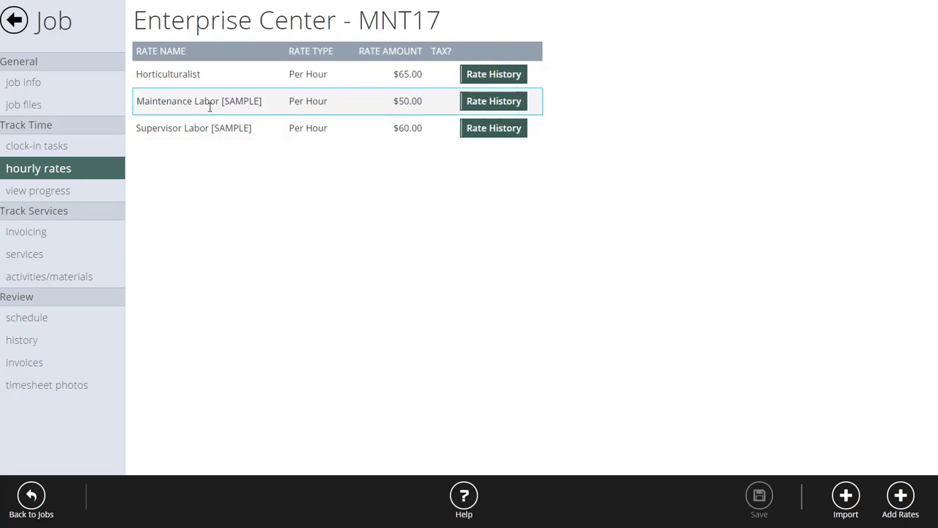
{"action": "key", "text": "Down"}
{"action": "left_click", "coordinate": [408, 93]}
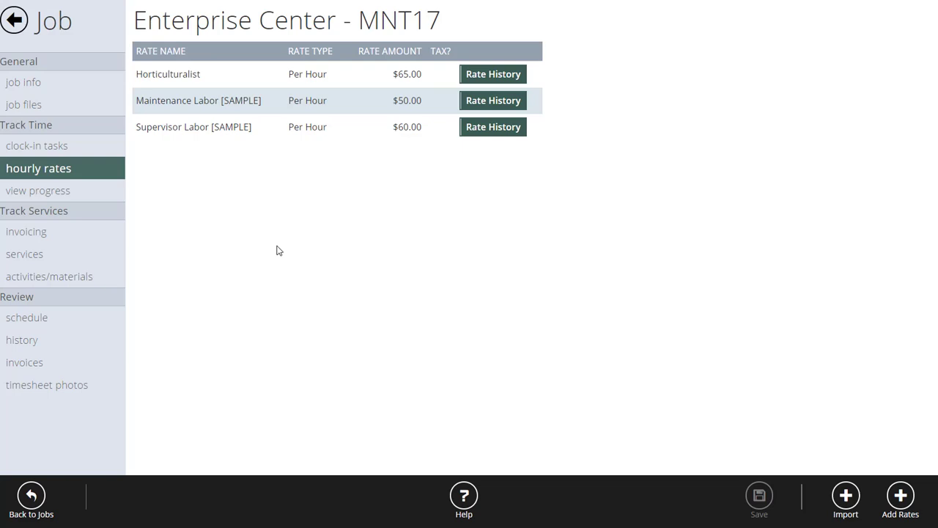
{"action": "scroll", "coordinate": [452, 194], "scroll_direction": "down", "scroll_amount": 1}
{"action": "left_click", "coordinate": [449, 100]}
{"action": "left_click", "coordinate": [427, 123]}
{"action": "left_click", "coordinate": [48, 150]}
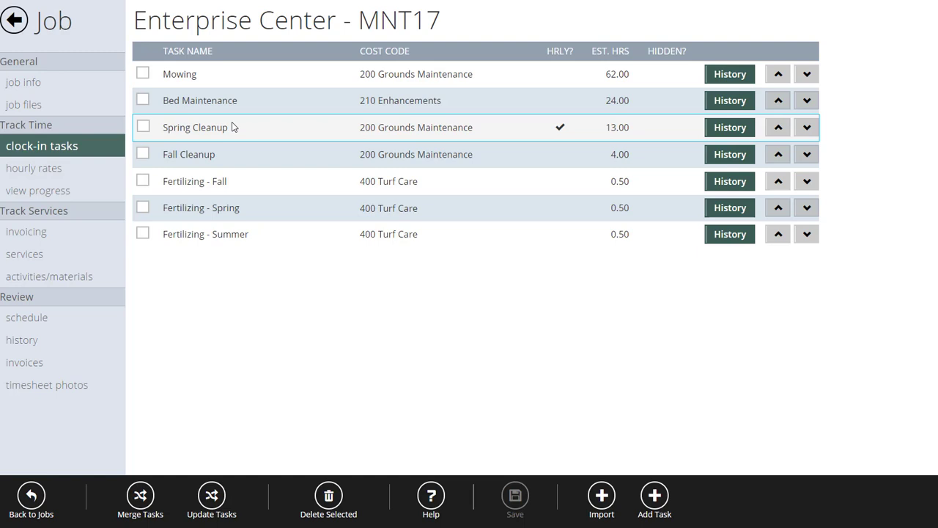
- Add the Spring Cleanup Complete service to the job's services
{"action": "left_click", "coordinate": [30, 253]}
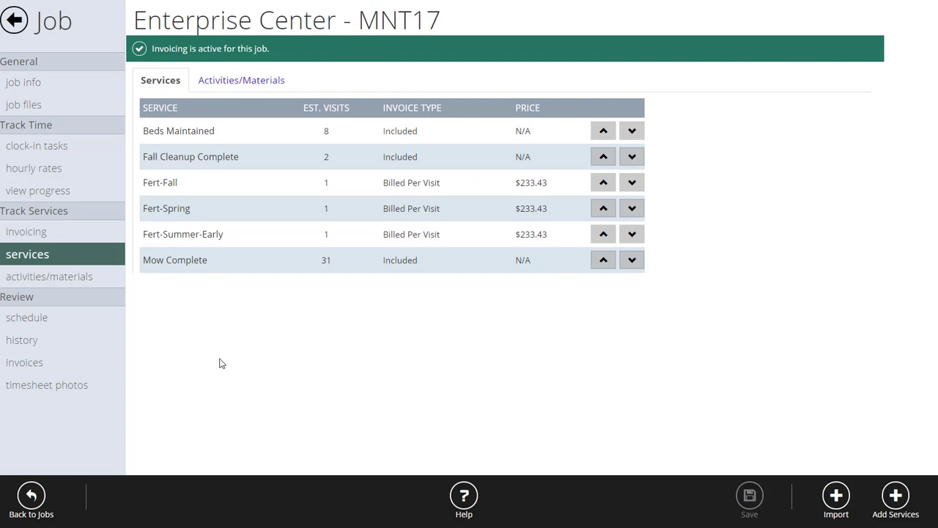
{"action": "left_click", "coordinate": [908, 497]}
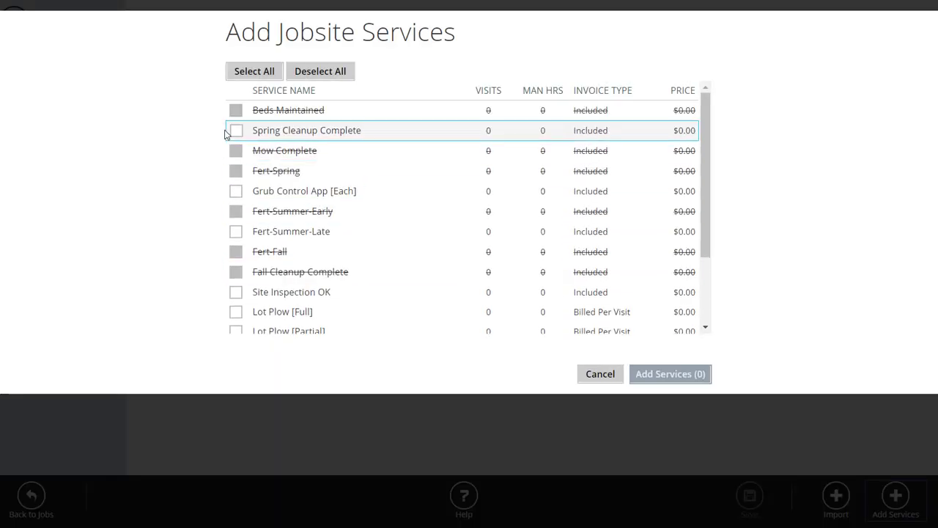
{"action": "left_click", "coordinate": [236, 131]}
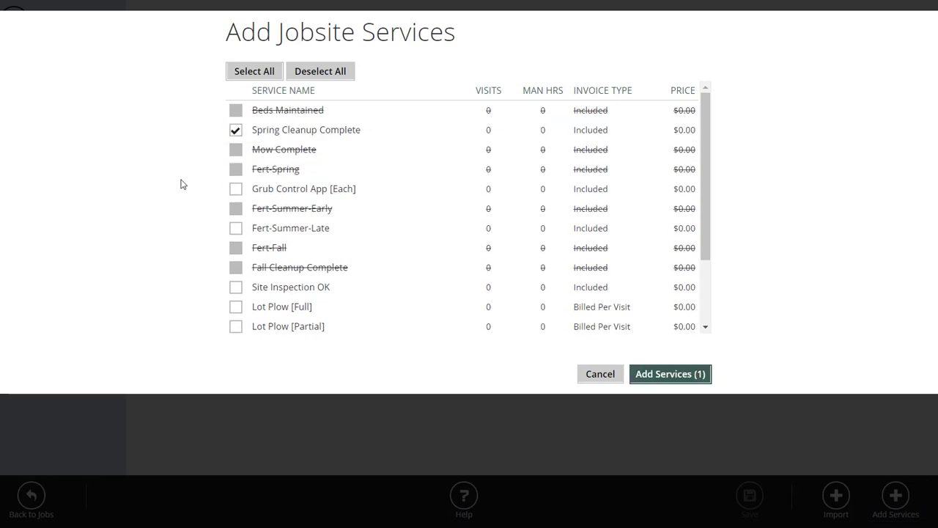
{"action": "left_click", "coordinate": [693, 380]}
- Set the invoice type of the Spring Cleanup Complete service to Hourly
{"action": "left_click", "coordinate": [417, 287]}
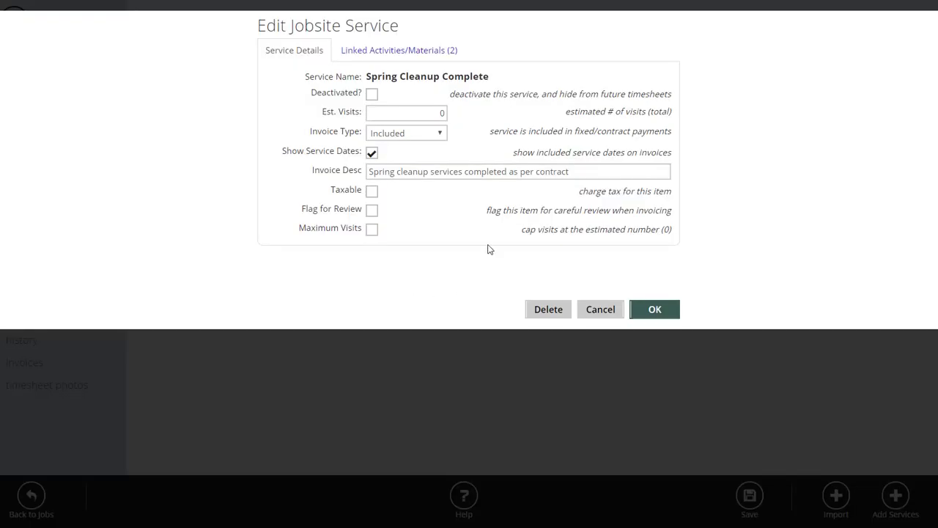
{"action": "left_click", "coordinate": [418, 135]}
{"action": "left_click", "coordinate": [383, 170]}
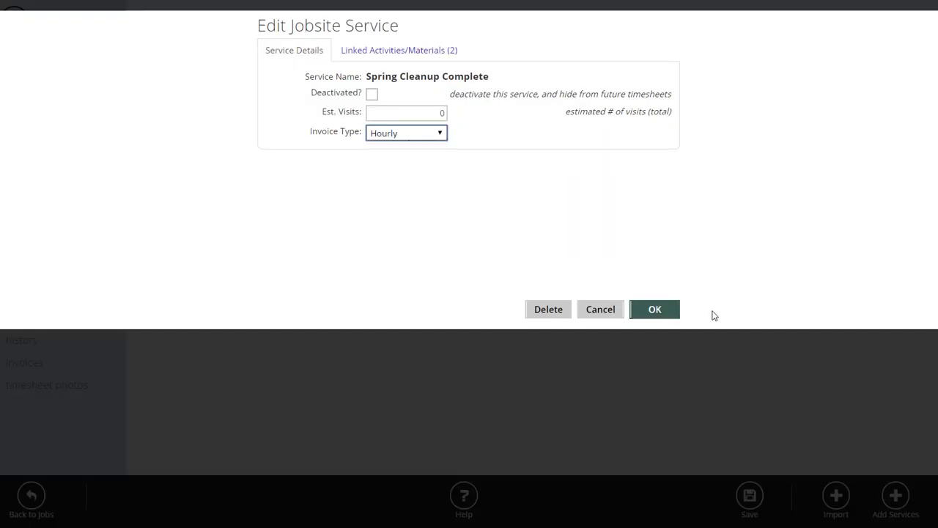
{"action": "left_click", "coordinate": [654, 309]}
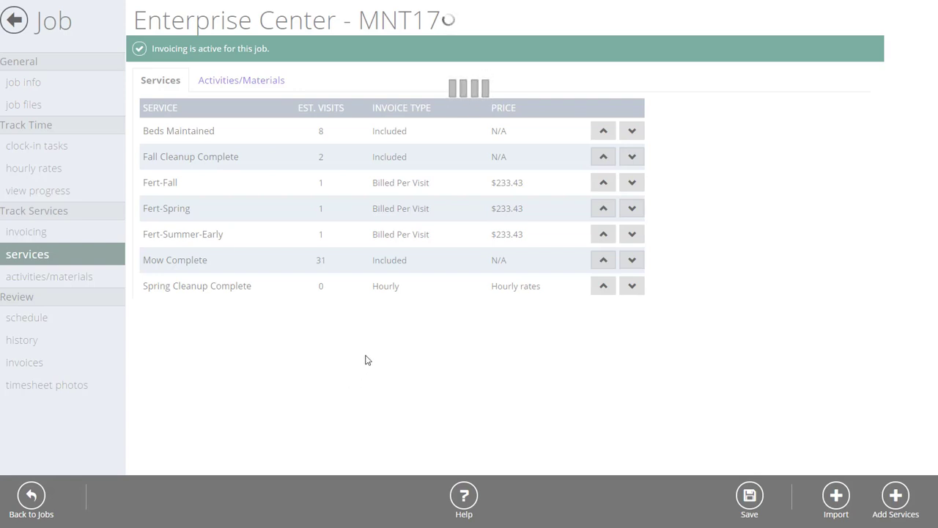